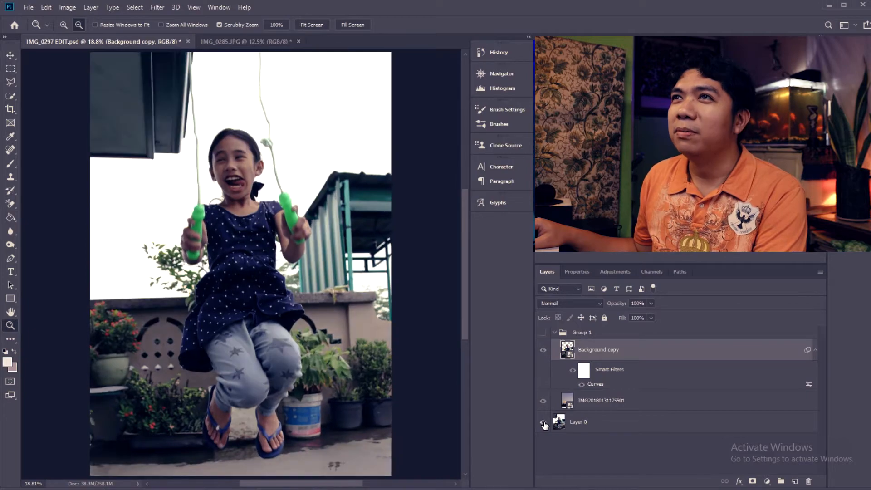
pyautogui.keyDown('alt'); pyautogui.click(543, 424); pyautogui.keyUp('alt')
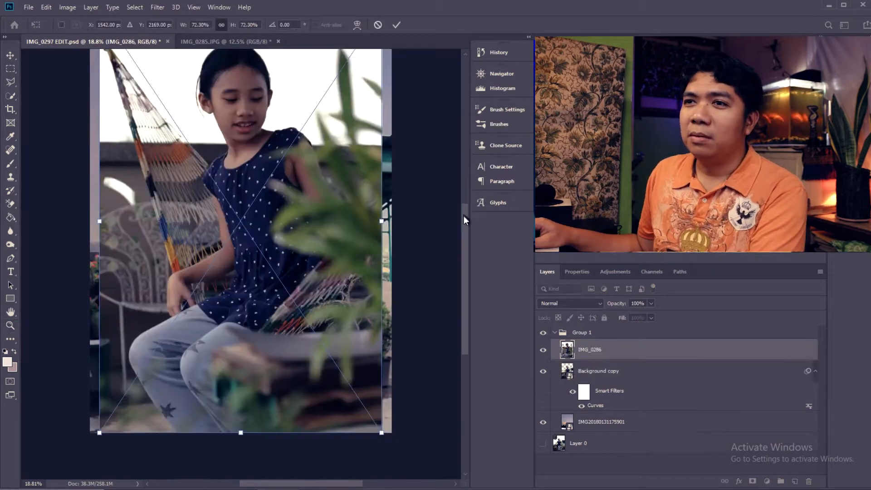
# - Hide Layer 0 and move the placed IMG_0286 photo out of Group 1 to the top of the layer stack
pyautogui.moveTo(464, 216); pyautogui.dragTo(462, 228)
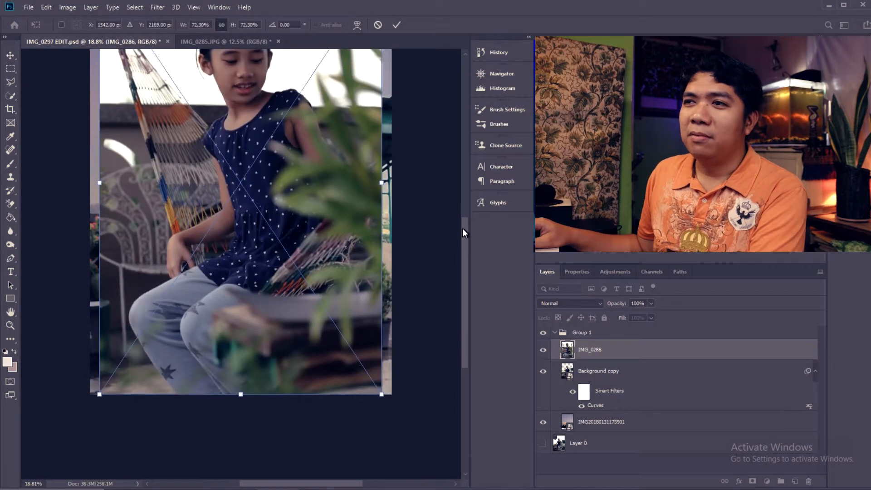
pyautogui.moveTo(583, 347); pyautogui.dragTo(580, 329)
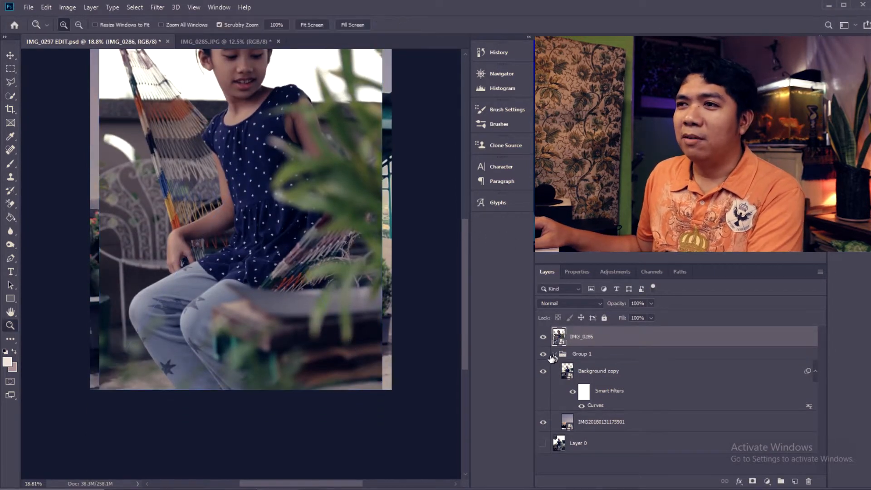
pyautogui.click(543, 354)
pyautogui.click(543, 371)
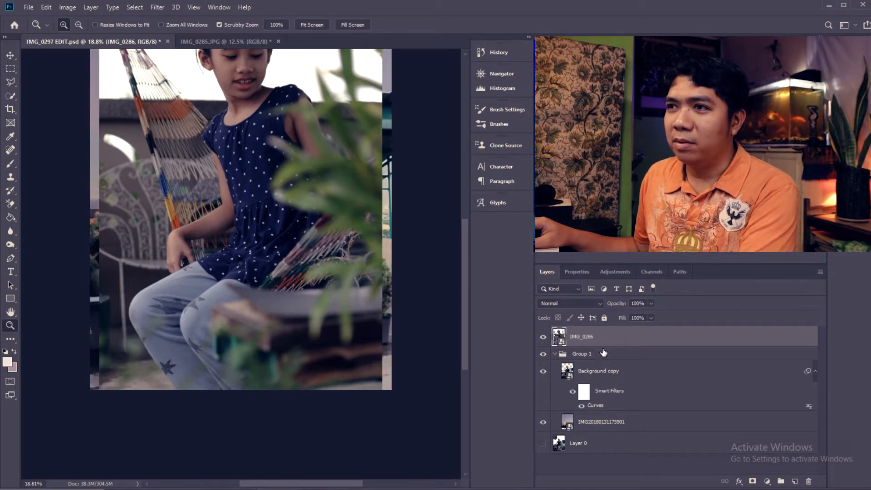
# - Duplicate IMG_0286 with the original hidden, and move the sunset sky layer out of Group 1 to directly beneath the copy
pyautogui.hotkey('ctrl', 'j')
pyautogui.moveTo(622, 442); pyautogui.dragTo(626, 377)
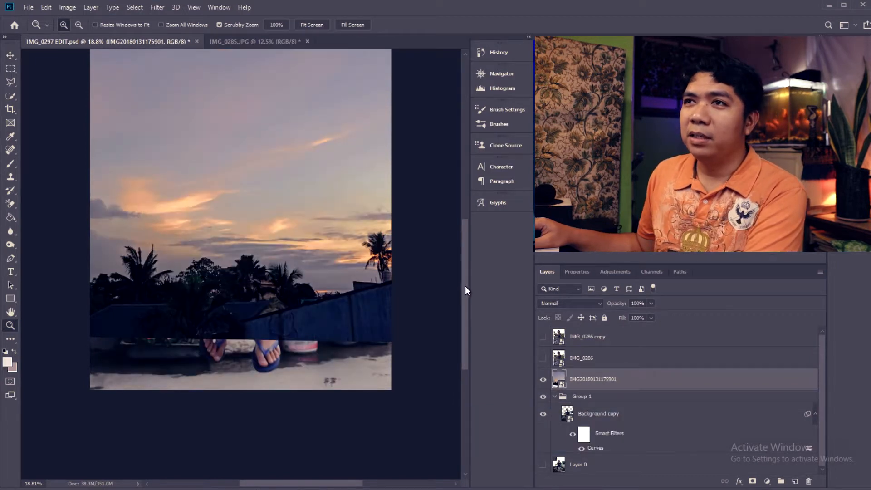
pyautogui.moveTo(464, 286); pyautogui.dragTo(488, 250)
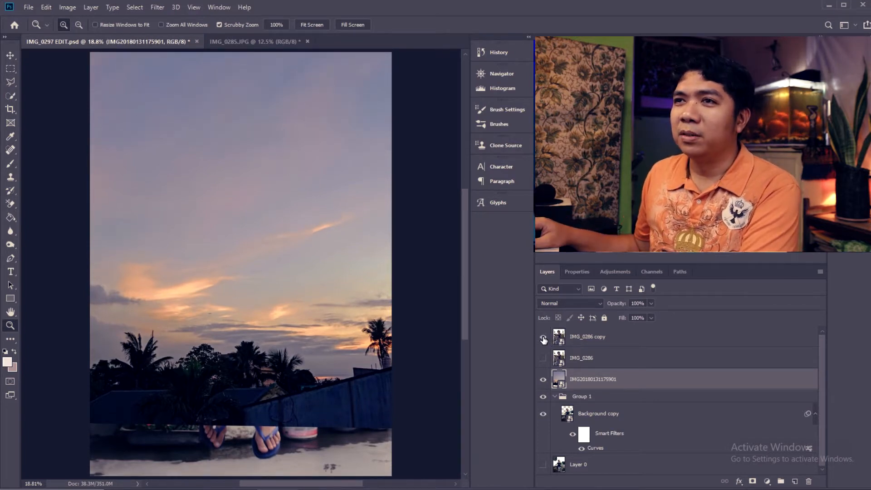
pyautogui.click(543, 337)
pyautogui.click(562, 338)
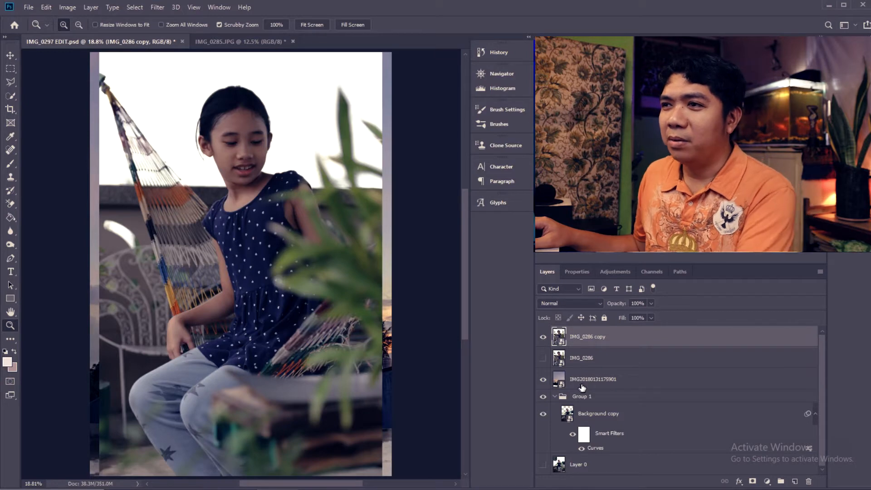
pyautogui.moveTo(582, 385); pyautogui.dragTo(595, 358)
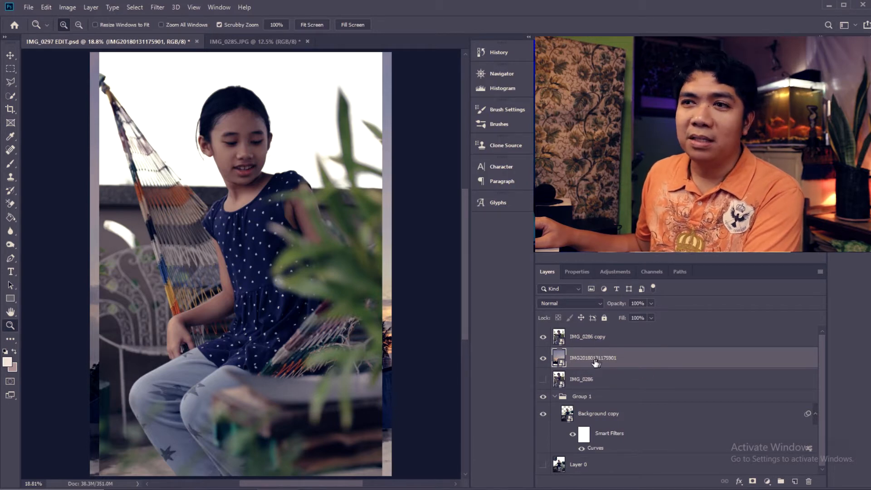
# - Hide Group 1 and group the IMG_0286 copy together with the sunset sky layer
pyautogui.click(544, 398)
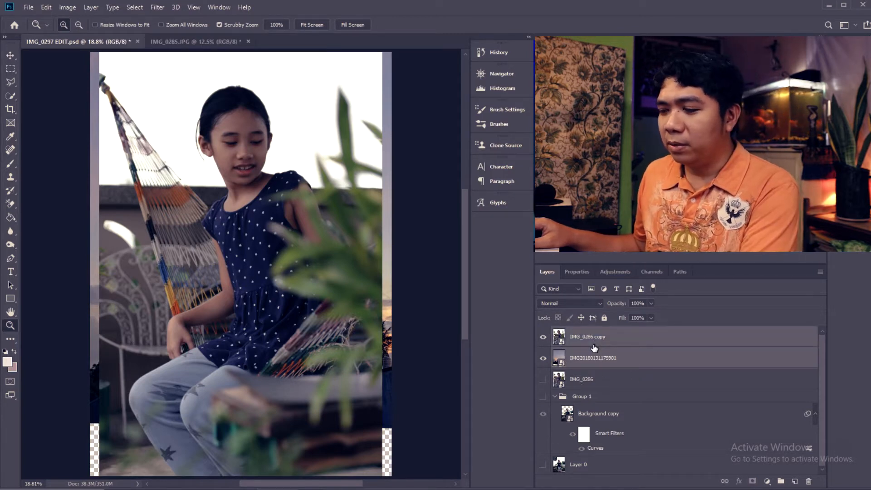
pyautogui.keyDown('shift'); pyautogui.click(663, 345); pyautogui.keyUp('shift')
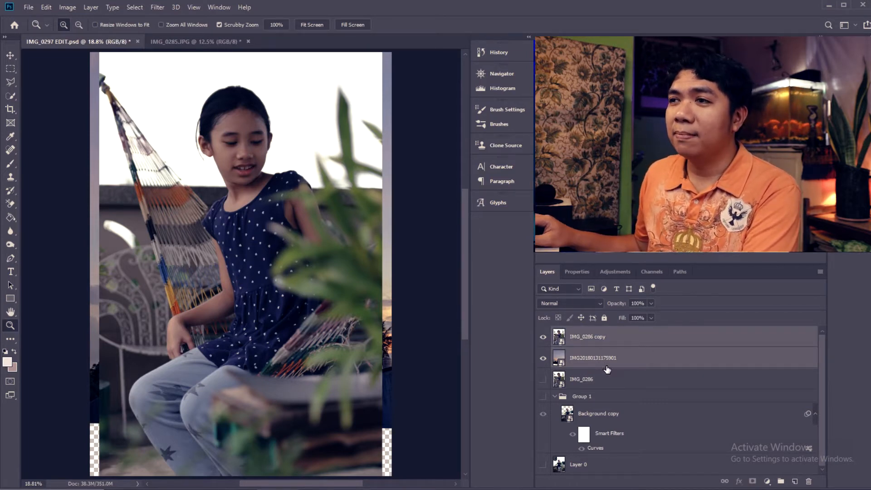
pyautogui.hotkey('ctrl', 'g')
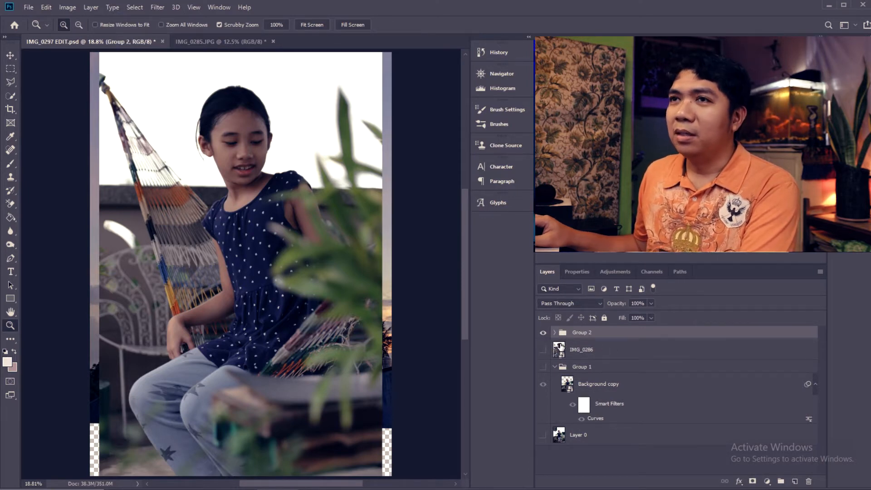
# - Shift the new group slightly to the right with Free Transform
pyautogui.hotkey('ctrl', 't')
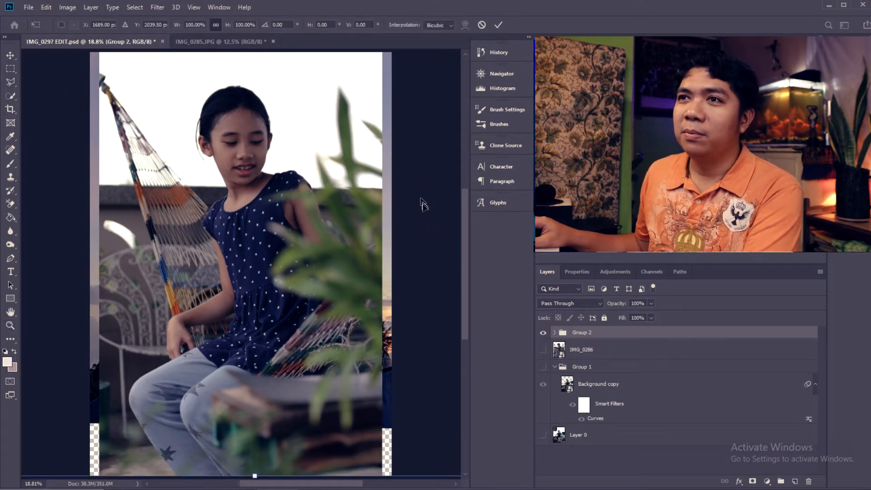
pyautogui.moveTo(465, 246); pyautogui.dragTo(466, 267)
pyautogui.moveTo(255, 437); pyautogui.dragTo(258, 436)
pyautogui.press('Return')
# - Set the crop frame to the edges of the girl's photo, leaving out the strips beside it
pyautogui.click(14, 110)
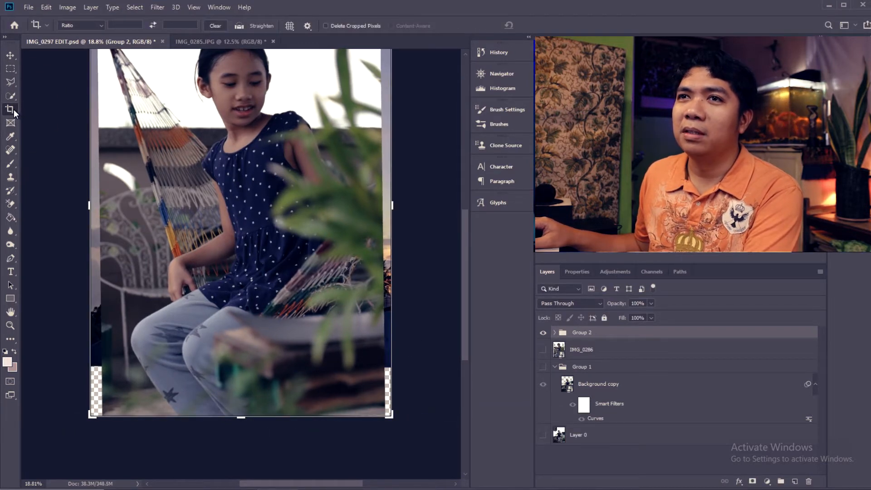
pyautogui.click(169, 269)
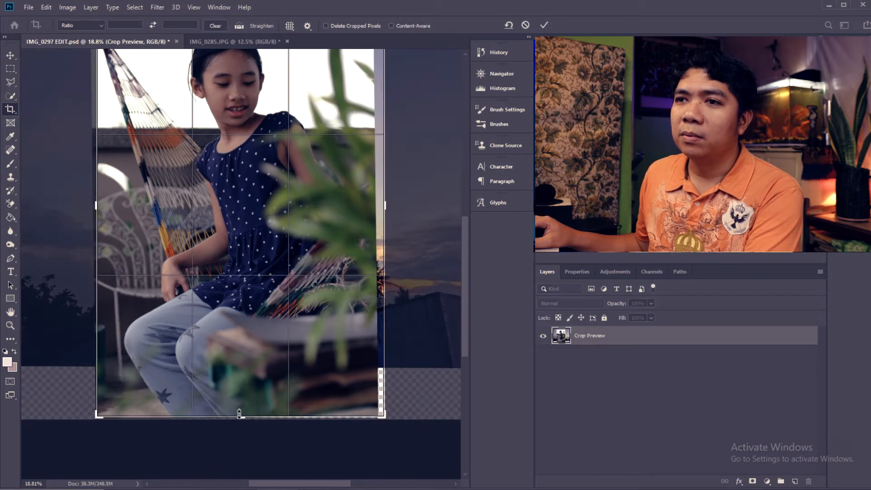
pyautogui.moveTo(239, 411); pyautogui.dragTo(240, 417)
pyautogui.moveTo(384, 206); pyautogui.dragTo(379, 207)
pyautogui.scroll(3, 460, 213)
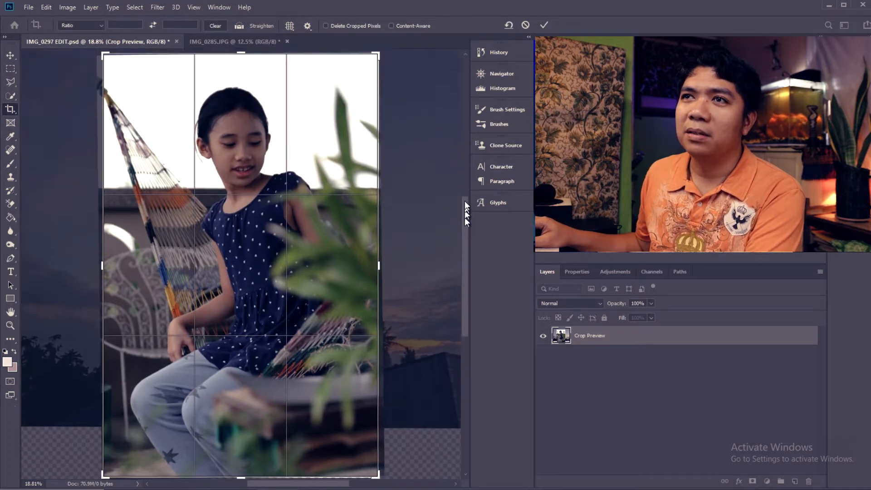
# - Rotate the photo slightly within the crop frame to level the wall behind the girl, and apply the crop
pyautogui.moveTo(403, 239); pyautogui.dragTo(404, 239)
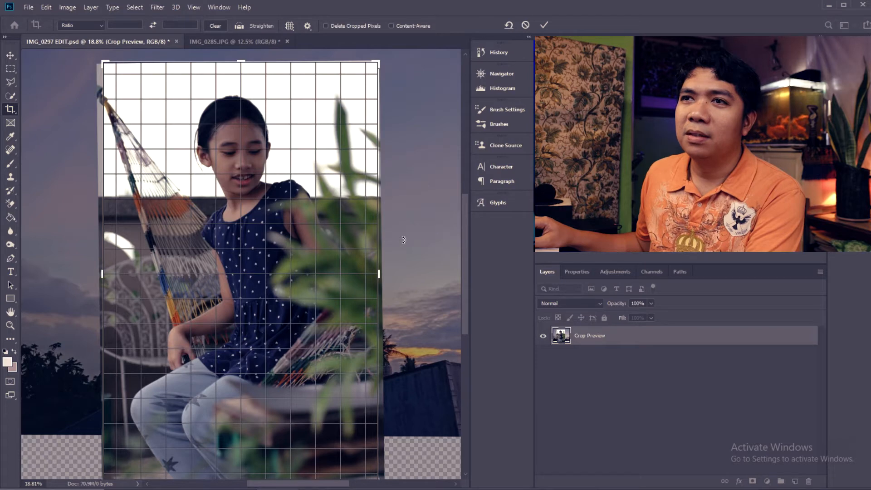
pyautogui.moveTo(403, 239); pyautogui.dragTo(403, 241)
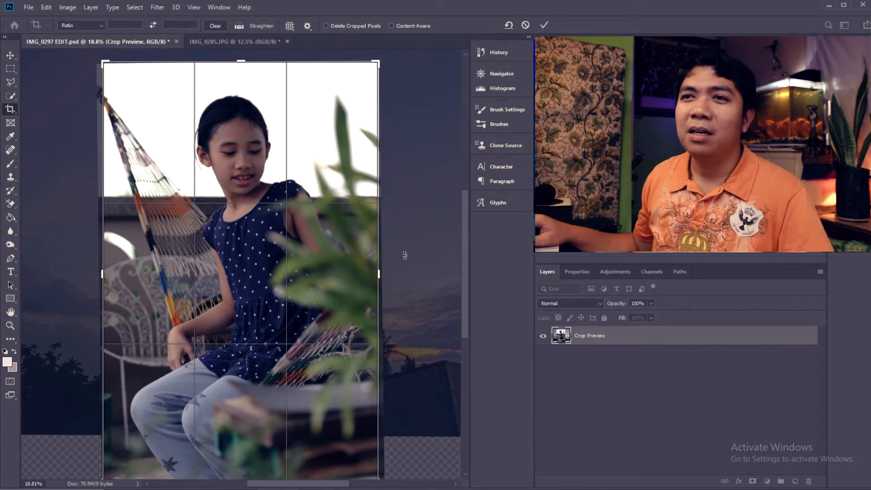
pyautogui.moveTo(426, 261); pyautogui.dragTo(426, 267)
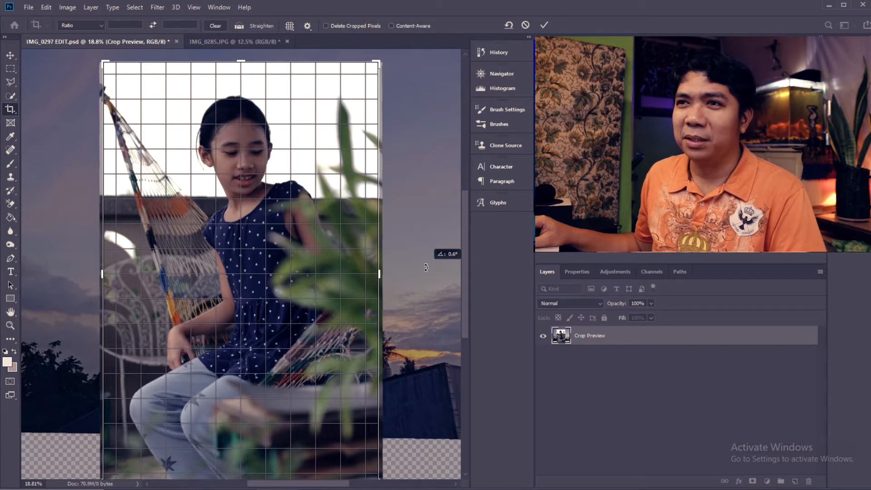
pyautogui.moveTo(426, 267); pyautogui.dragTo(427, 265)
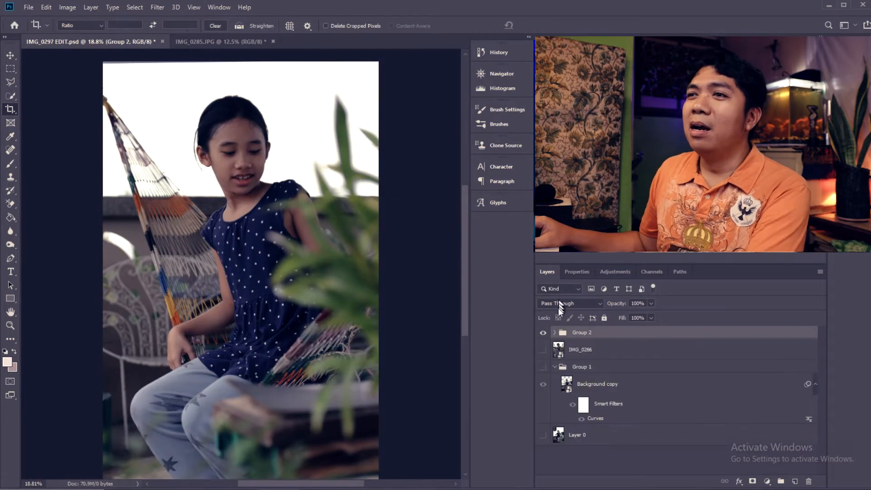
# - In Group 2, rename the IMG_0286 copy layer to SUBJECT and the sky layer to BG
pyautogui.click(555, 333)
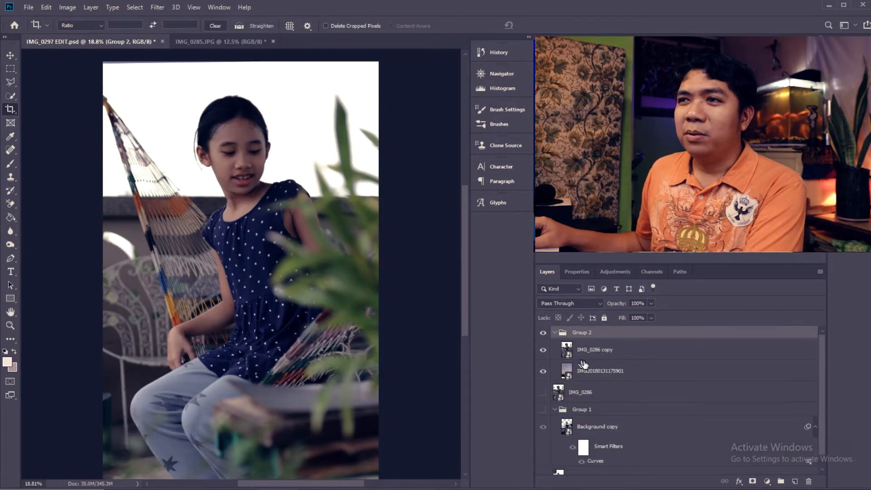
pyautogui.click(606, 350)
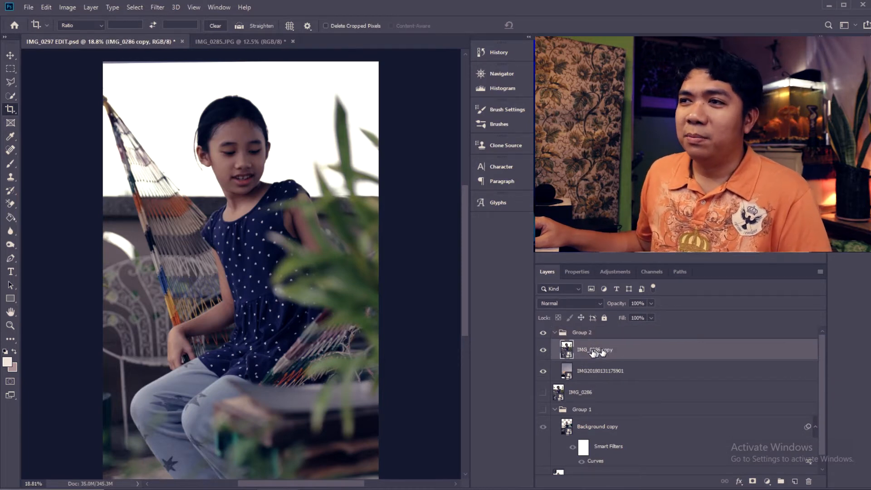
pyautogui.doubleClick(595, 350)
pyautogui.write('SUBJECT')
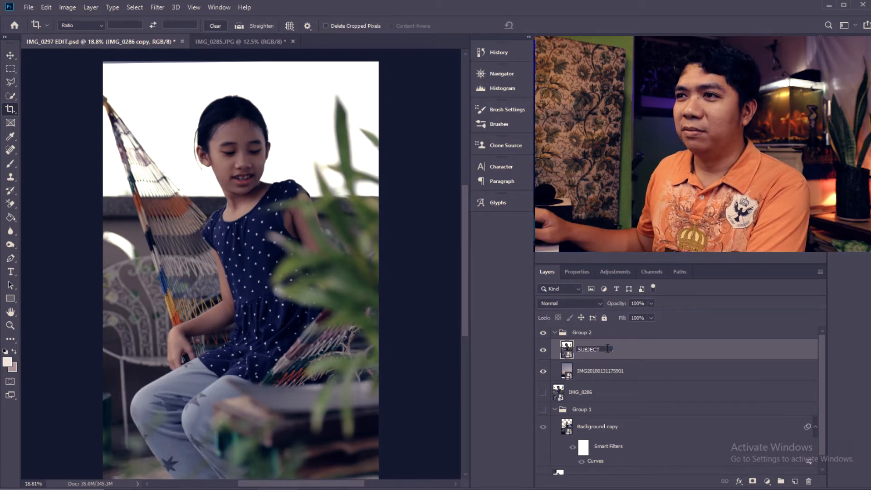
pyautogui.press('Return')
pyautogui.doubleClick(602, 372)
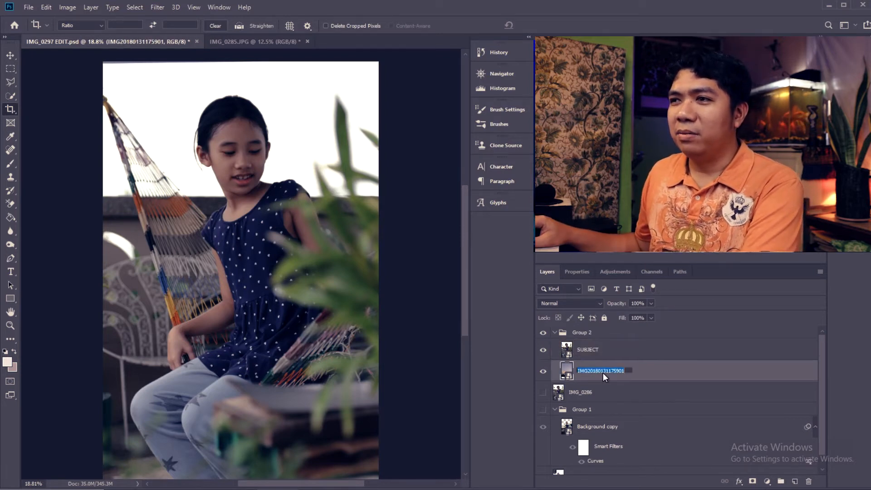
pyautogui.write('BG')
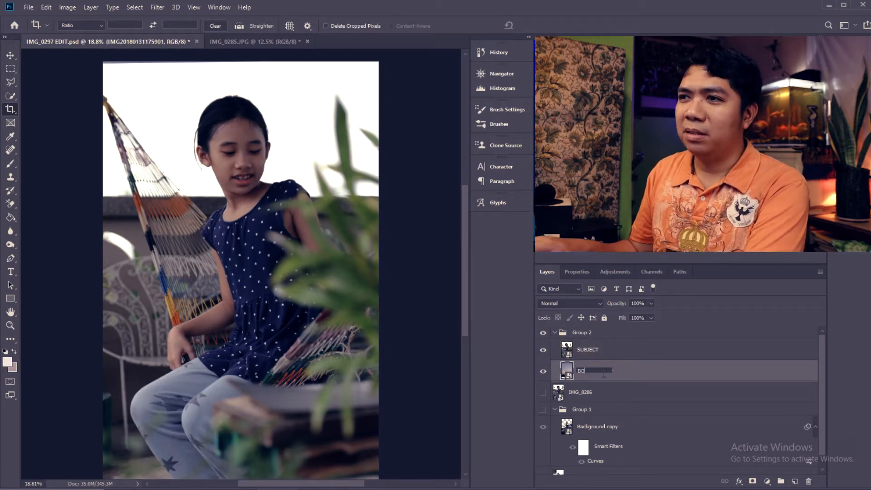
pyautogui.press('Return')
# - Toggle the SUBJECT layer's visibility to compare it with the BG sky beneath
pyautogui.click(585, 350)
pyautogui.click(544, 350)
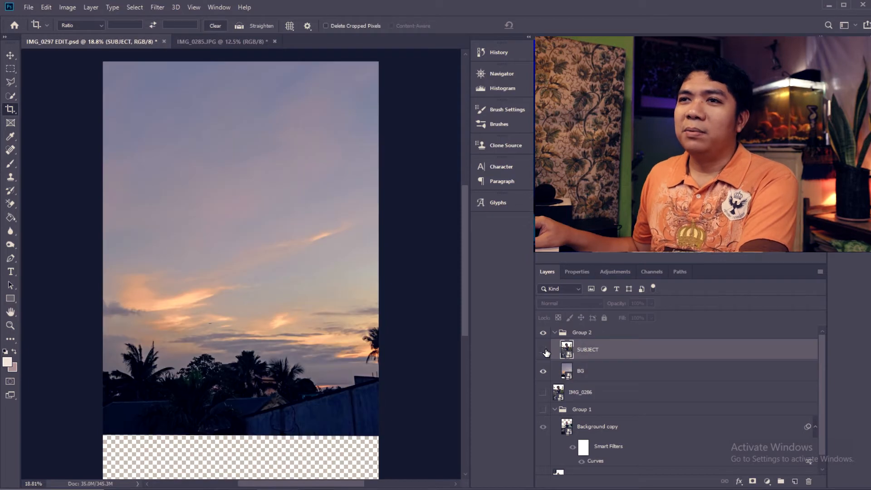
pyautogui.click(543, 350)
pyautogui.click(543, 350)
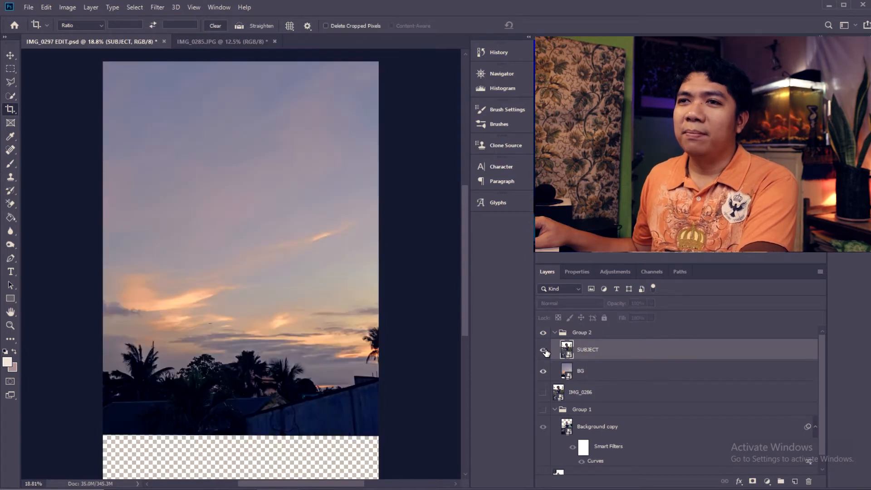
pyautogui.click(544, 350)
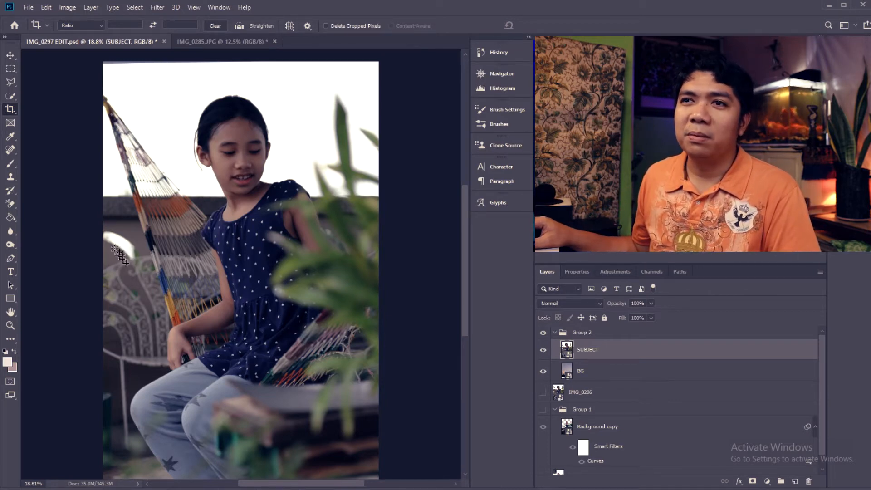
# - Open the SUBJECT layer's Blending Options and split the This Layer highlight limit in Blend If to 193 / 221
pyautogui.rightClick(608, 350)
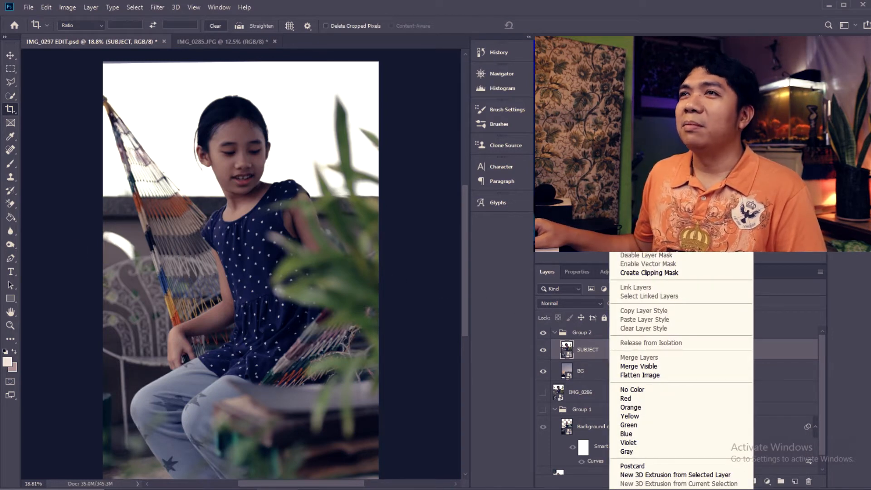
pyautogui.click(638, 51)
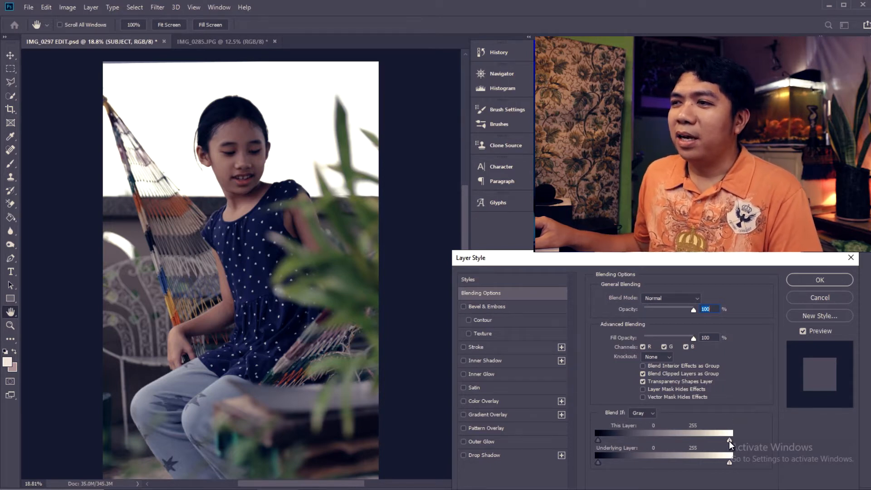
pyautogui.moveTo(729, 440); pyautogui.dragTo(707, 439)
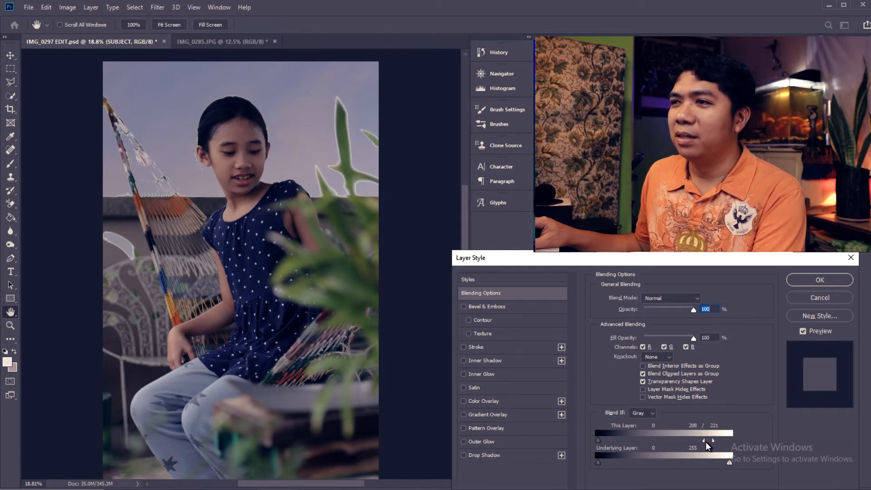
pyautogui.moveTo(697, 440)
pyautogui.mouseDown()
pyautogui.moveTo(658, 440)
pyautogui.moveTo(701, 442)
pyautogui.mouseUp()
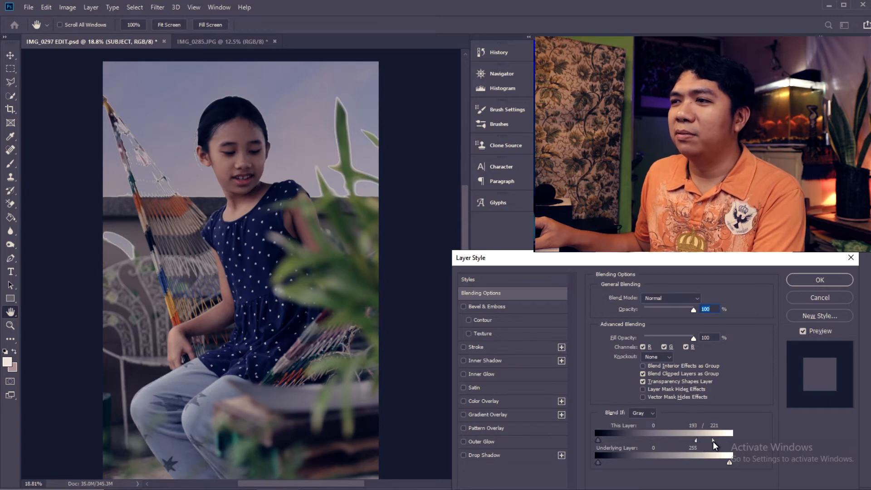
# - Rejoin and re-split the This Layer highlight limit in Blend If, set it to 187 / 216, and apply the blending options
pyautogui.moveTo(712, 440); pyautogui.dragTo(696, 440)
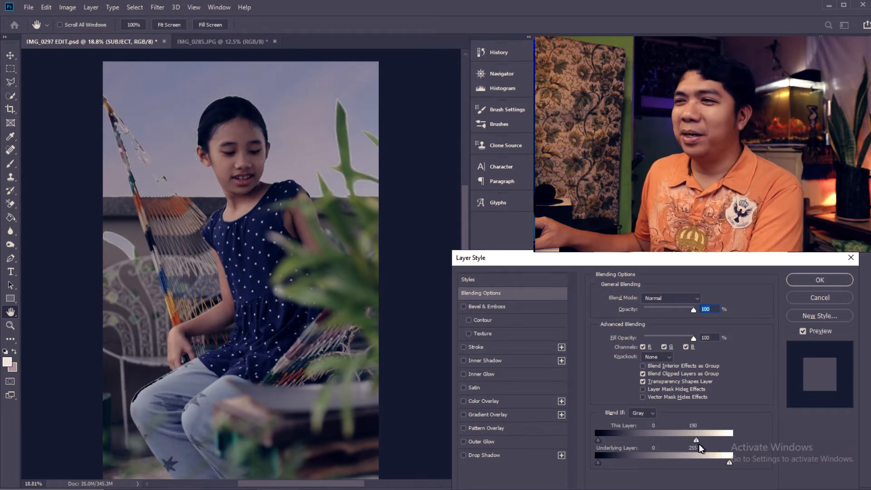
pyautogui.moveTo(695, 441)
pyautogui.mouseDown()
pyautogui.moveTo(723, 441)
pyautogui.moveTo(706, 443)
pyautogui.mouseUp()
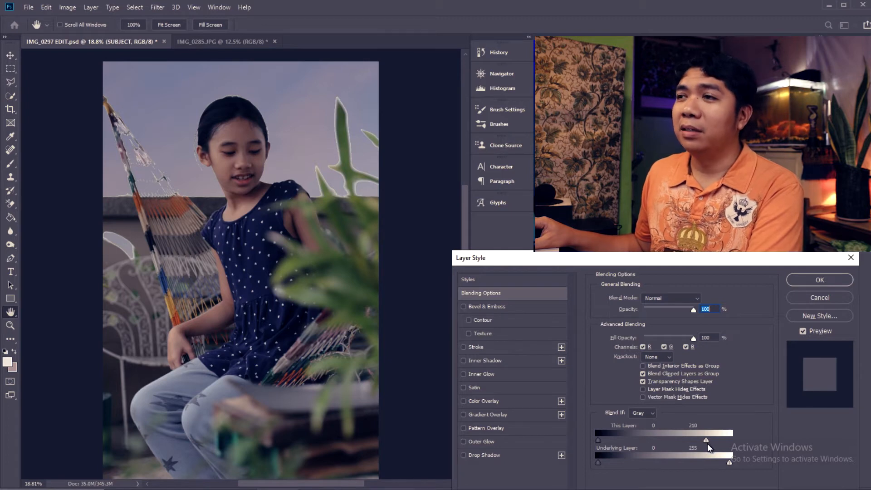
pyautogui.keyDown('alt'); pyautogui.moveTo(707, 442); pyautogui.dragTo(707, 439); pyautogui.keyUp('alt')
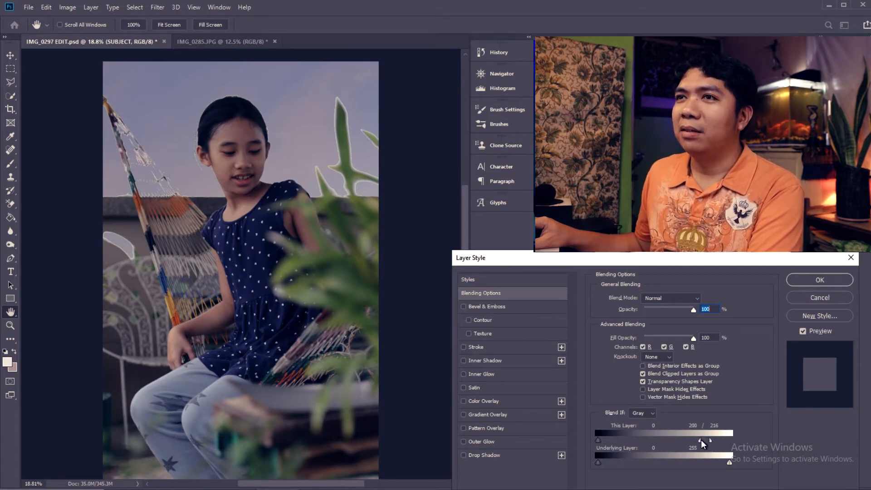
pyautogui.moveTo(687, 438); pyautogui.dragTo(693, 436)
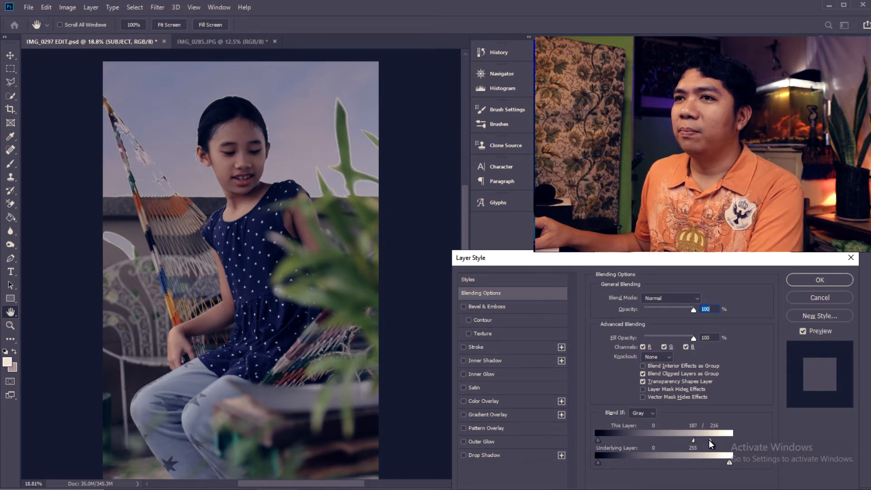
pyautogui.moveTo(708, 440)
pyautogui.mouseDown()
pyautogui.moveTo(725, 441)
pyautogui.moveTo(711, 441)
pyautogui.mouseUp()
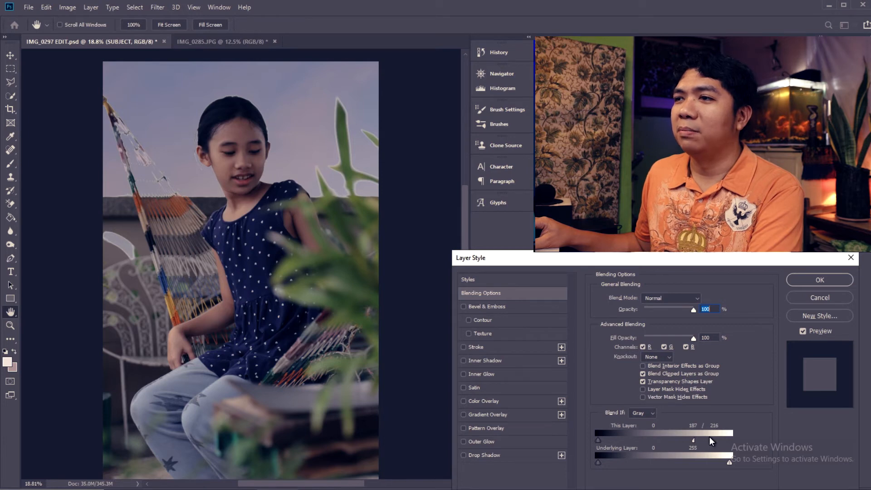
pyautogui.click(825, 280)
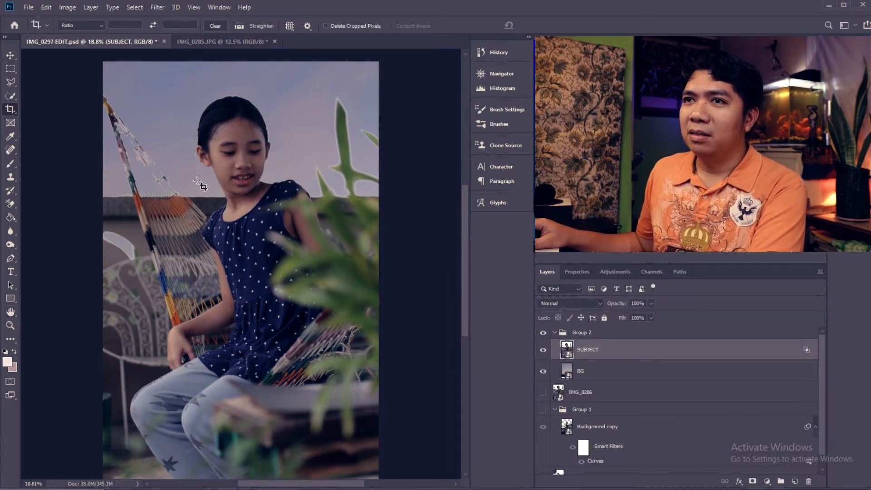
# - Inspect the hammock edges up close and set SUBJECT's This Layer highlight limit in Blend If to 180 / 224
pyautogui.press('z')
pyautogui.moveTo(122, 167); pyautogui.dragTo(204, 169)
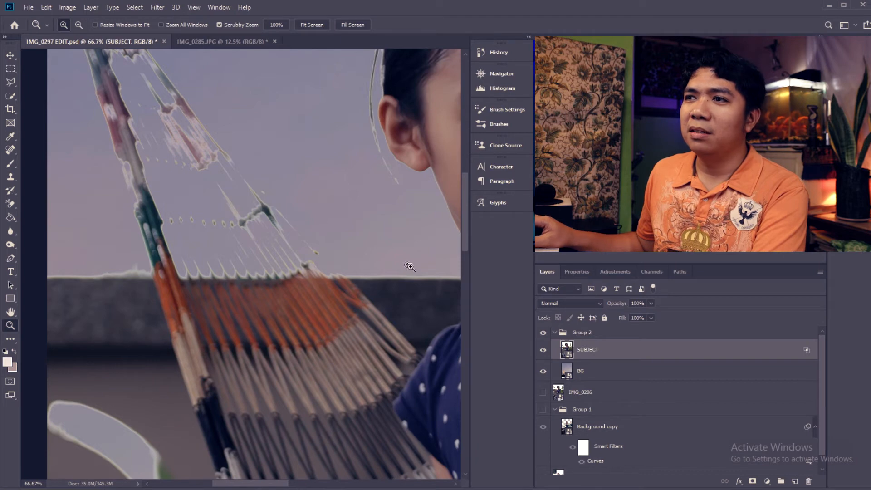
pyautogui.rightClick(615, 355)
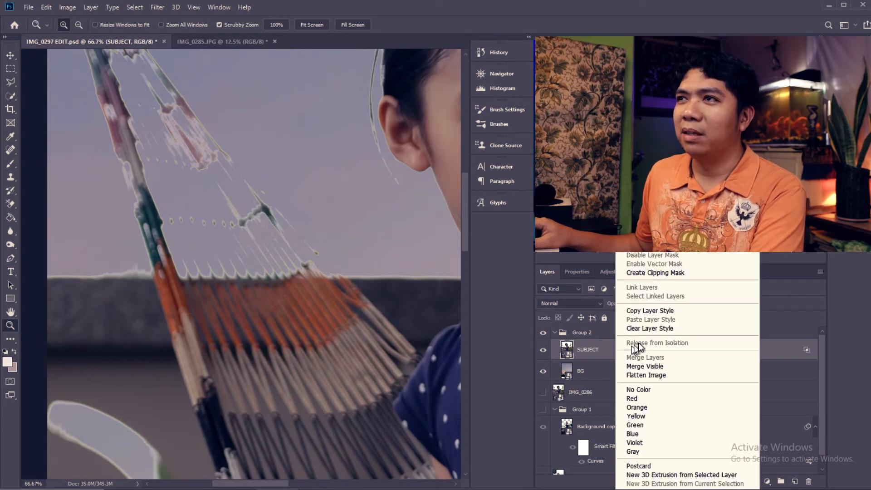
pyautogui.click(648, 51)
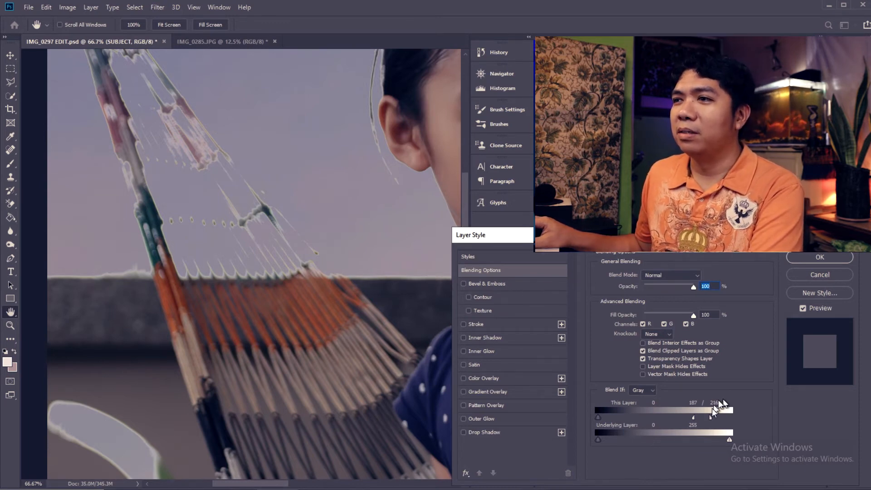
pyautogui.moveTo(694, 418)
pyautogui.mouseDown()
pyautogui.moveTo(706, 418)
pyautogui.moveTo(698, 418)
pyautogui.mouseUp()
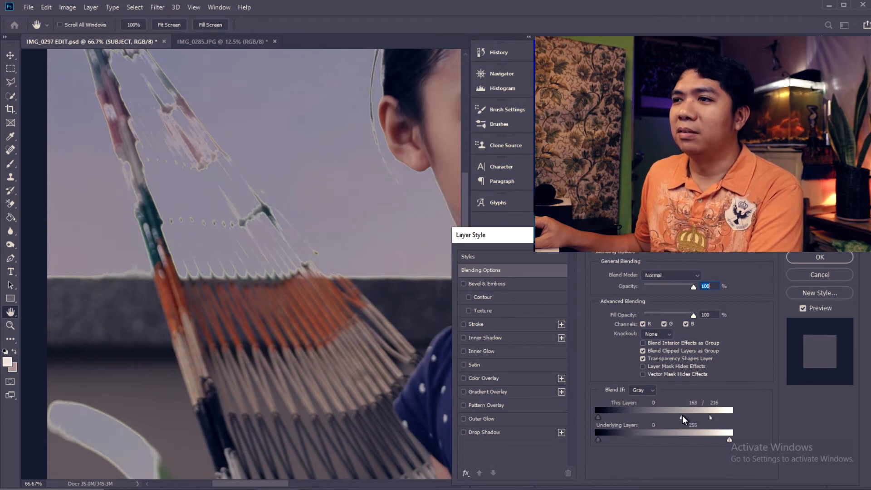
pyautogui.moveTo(705, 418); pyautogui.dragTo(720, 418)
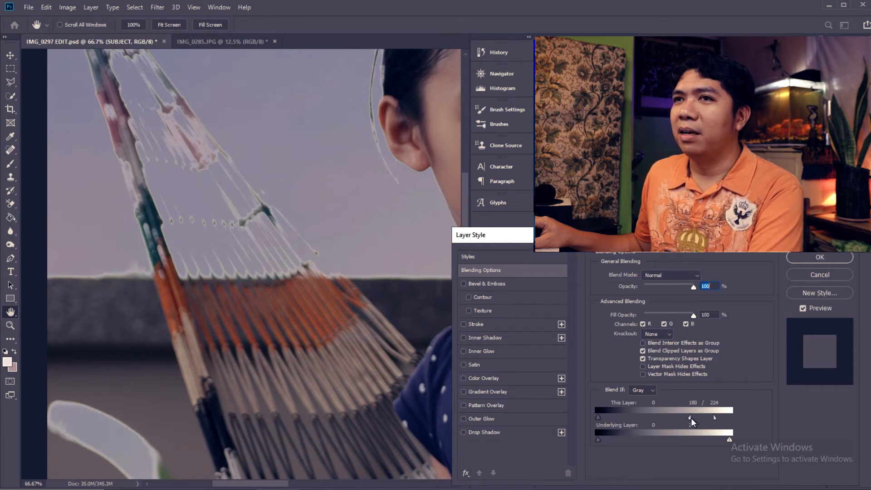
pyautogui.click(500, 258)
pyautogui.click(499, 270)
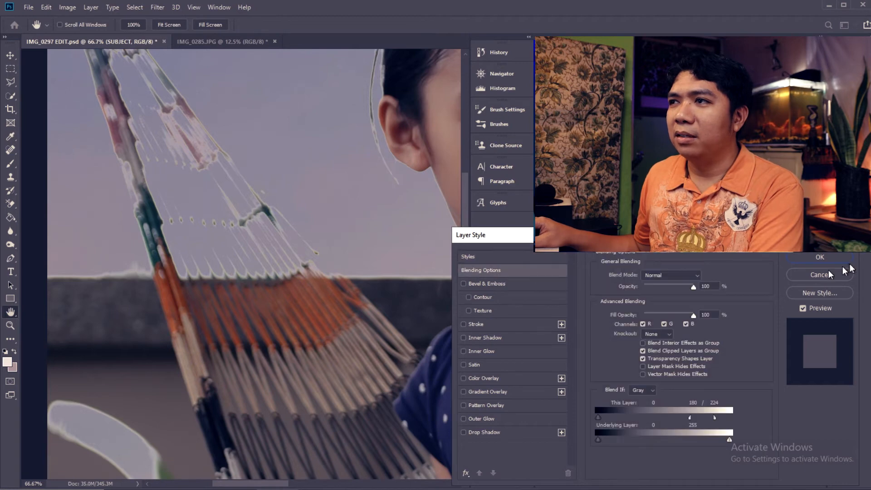
pyautogui.click(819, 257)
pyautogui.press('z')
pyautogui.hotkey('ctrl', '0')
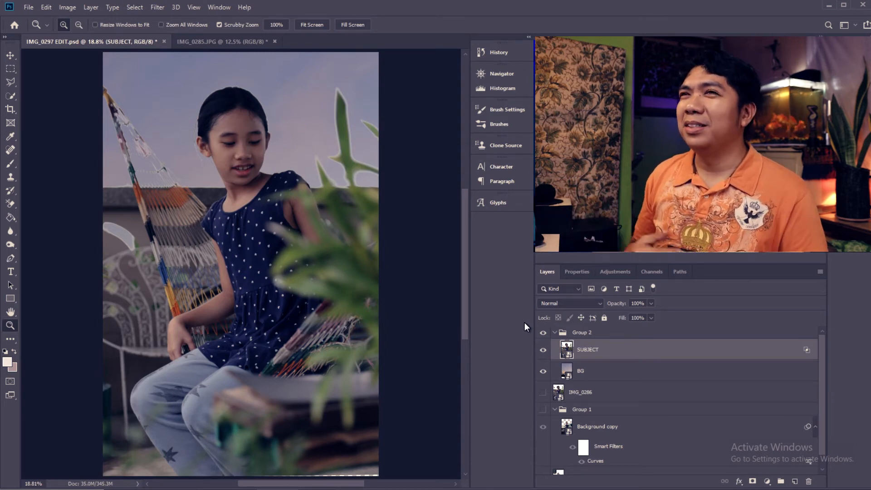
# - Convert the SUBJECT layer in Group 2 to a smart object
pyautogui.rightClick(625, 350)
pyautogui.click(657, 149)
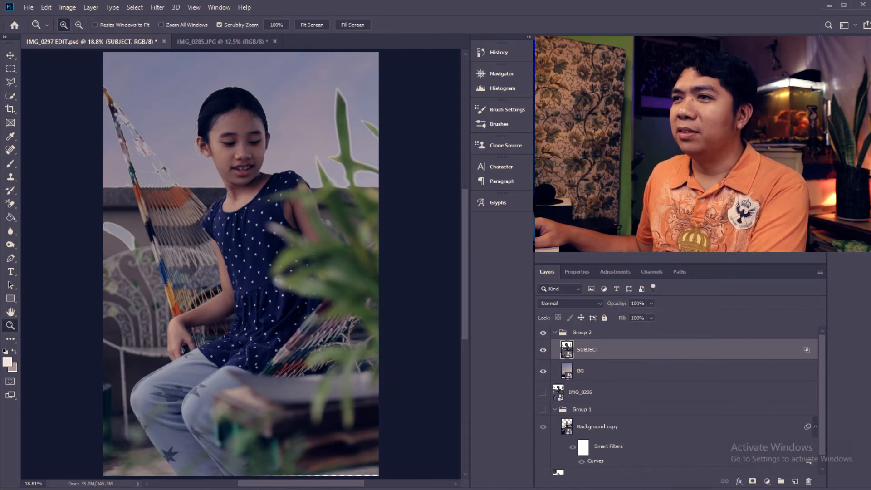
pyautogui.rightClick(608, 354)
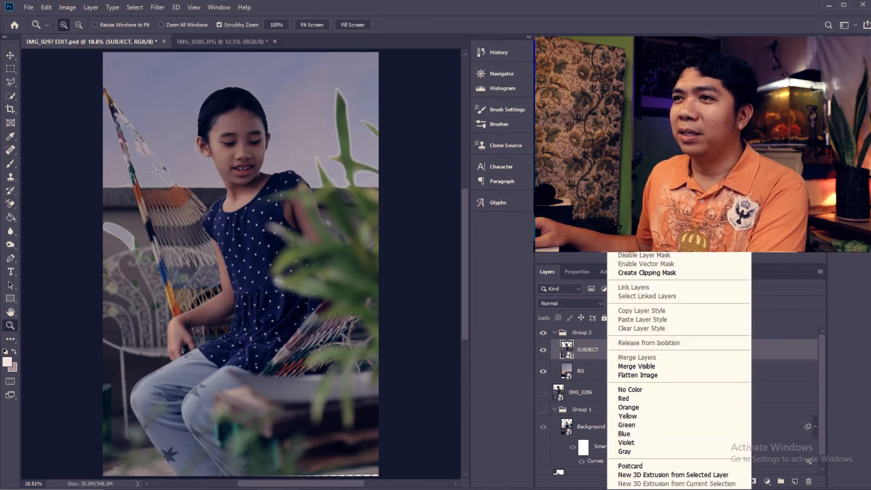
pyautogui.click(582, 331)
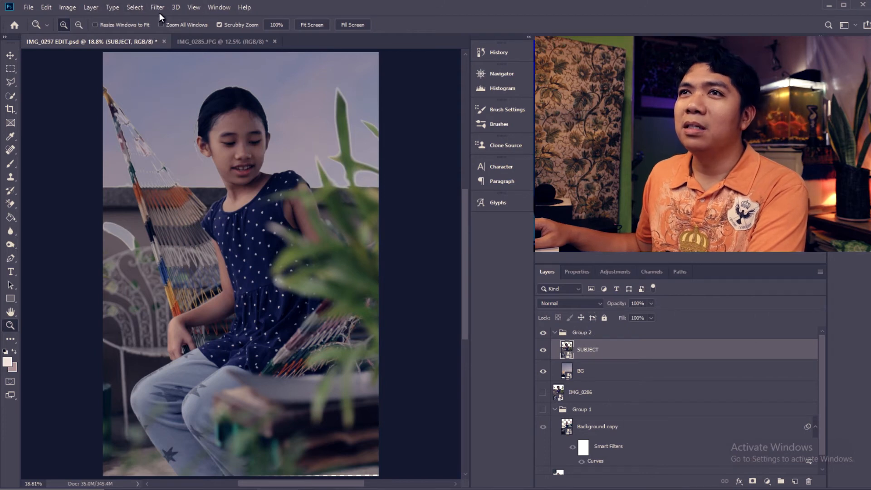
# - Open a Curves adjustment on the subject, raise the Blue channel's midtones slightly and lower its highlight endpoint to output 208
pyautogui.click(65, 8)
pyautogui.moveTo(83, 35)
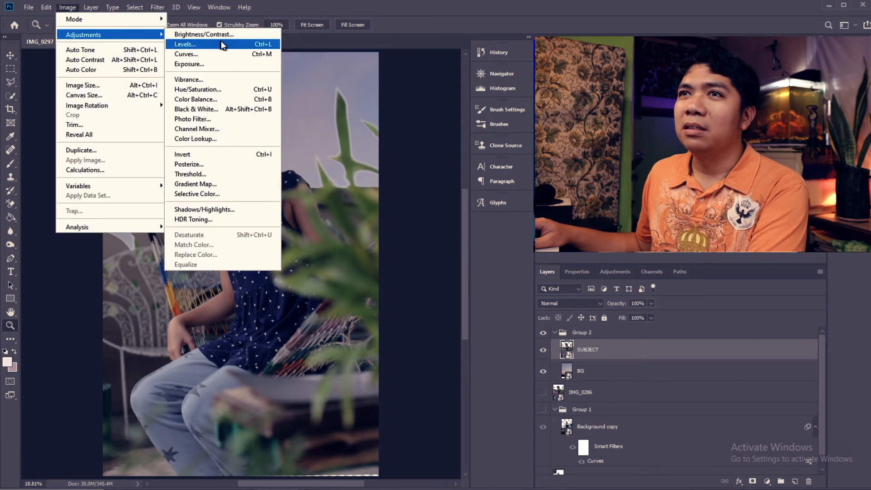
pyautogui.click(222, 56)
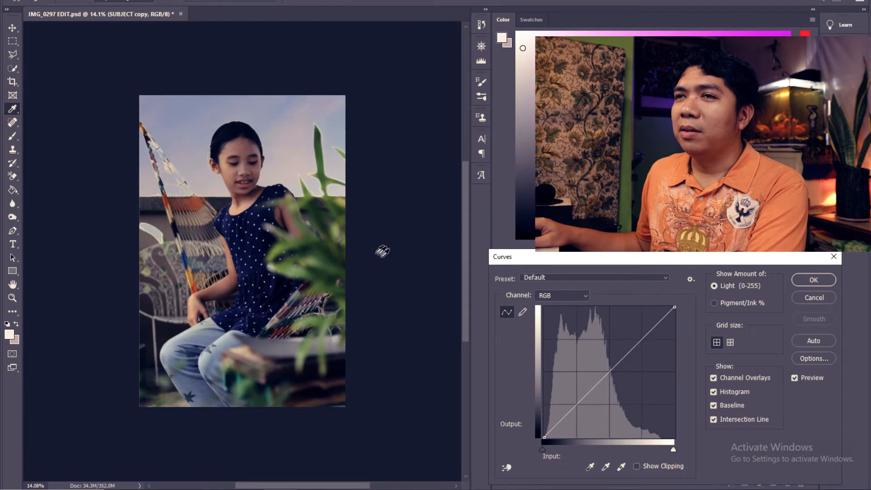
pyautogui.moveTo(575, 255); pyautogui.dragTo(561, 259)
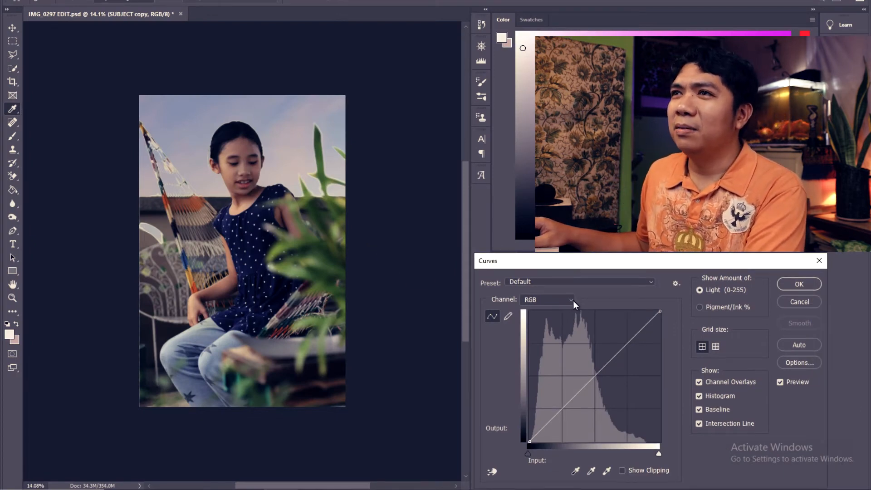
pyautogui.click(572, 300)
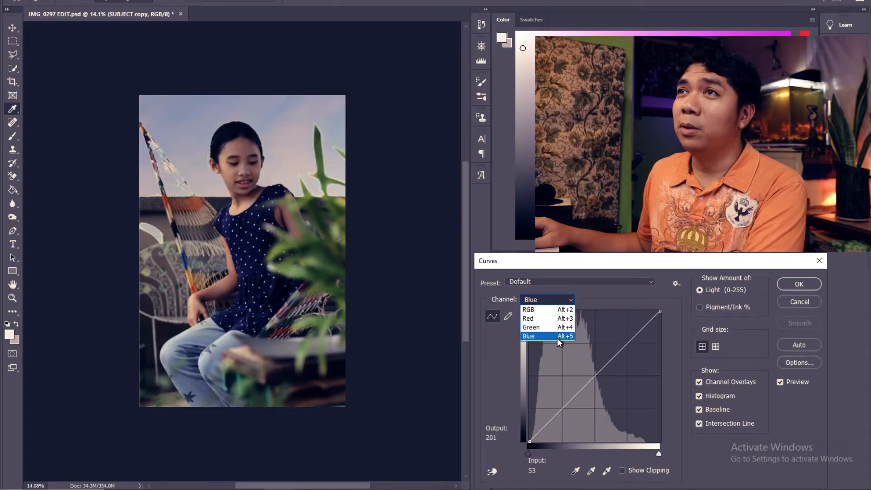
pyautogui.click(557, 338)
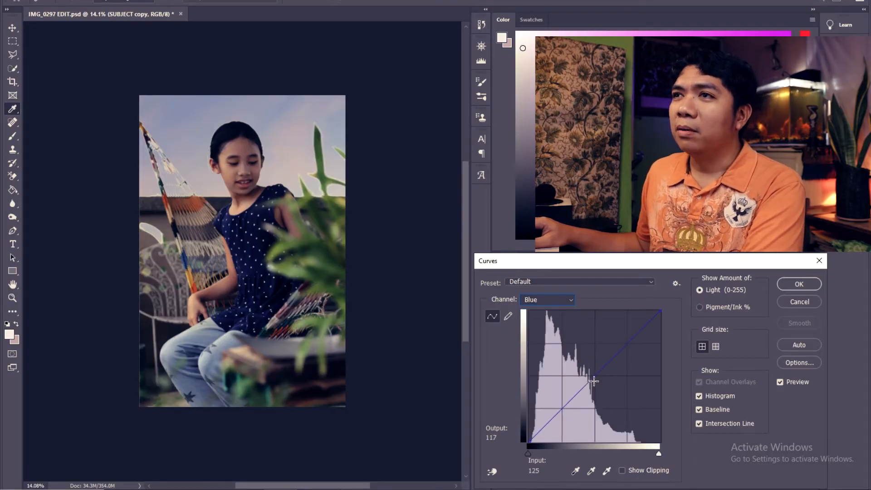
pyautogui.click(591, 378)
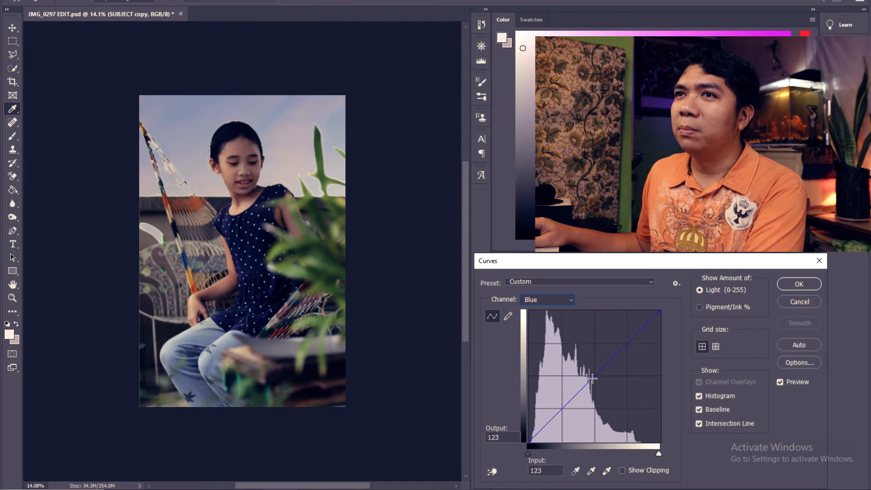
pyautogui.moveTo(592, 378)
pyautogui.mouseDown()
pyautogui.moveTo(594, 385)
pyautogui.moveTo(591, 376)
pyautogui.mouseUp()
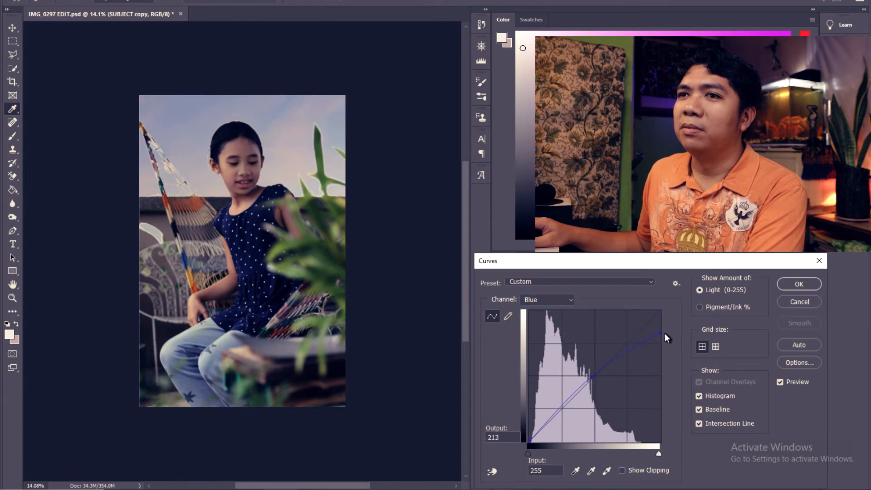
pyautogui.moveTo(658, 334)
pyautogui.mouseDown()
pyautogui.moveTo(652, 317)
pyautogui.moveTo(663, 326)
pyautogui.mouseUp()
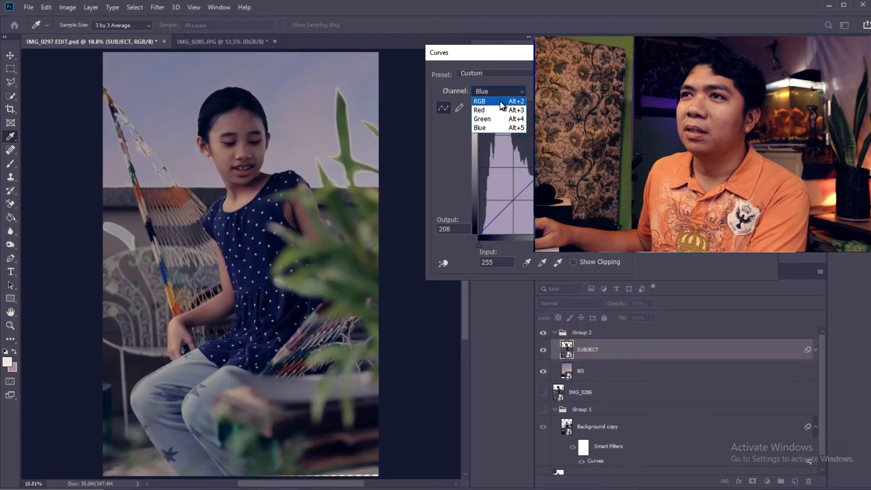
# - Lift the shadows in the RGB curve with a point at input 71, output 81, and apply the Curves adjustment
pyautogui.click(494, 101)
pyautogui.click(501, 213)
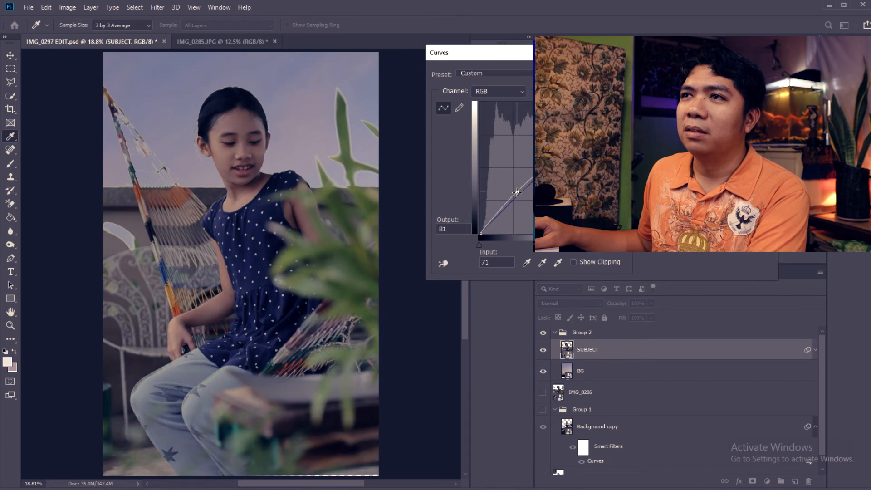
pyautogui.press('Return')
pyautogui.press('z')
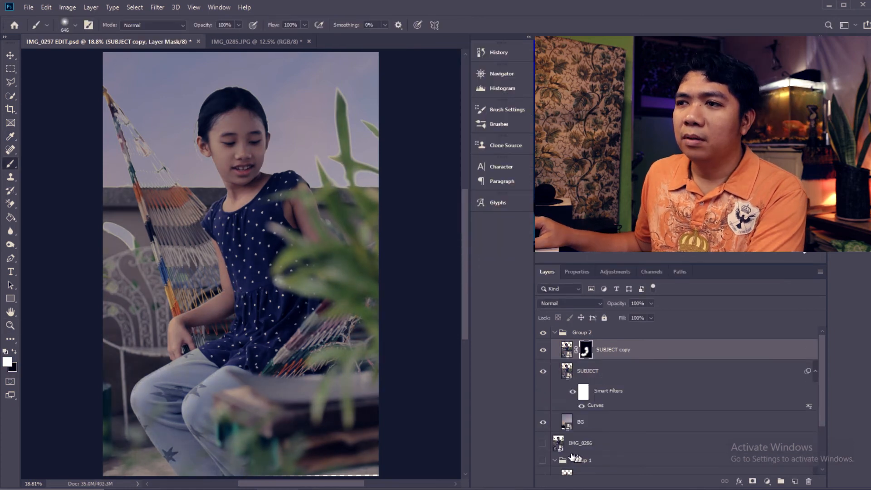
# - Toggle between the original IMG_0286 layer alone and the edited Group 2 to compare before and after
pyautogui.keyDown('alt'); pyautogui.click(542, 446); pyautogui.keyUp('alt')
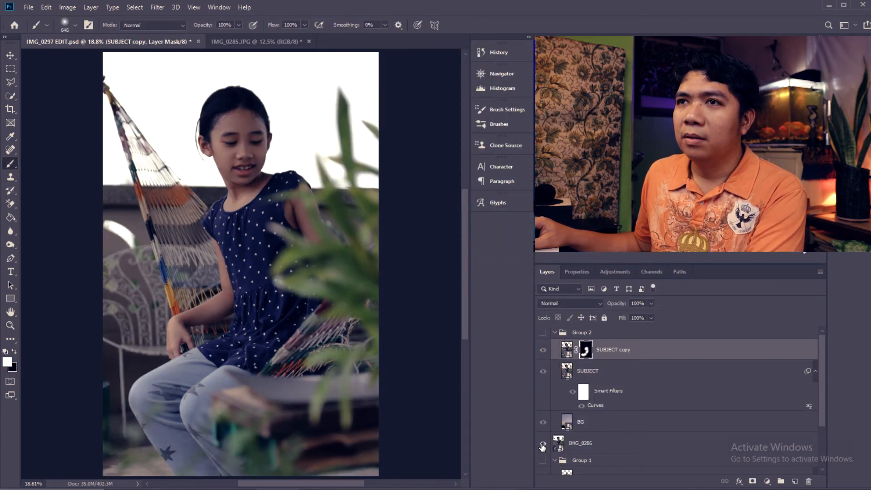
pyautogui.keyDown('alt'); pyautogui.click(541, 446); pyautogui.keyUp('alt')
pyautogui.keyDown('alt'); pyautogui.click(542, 446); pyautogui.keyUp('alt')
pyautogui.keyDown('alt'); pyautogui.click(542, 446); pyautogui.keyUp('alt')
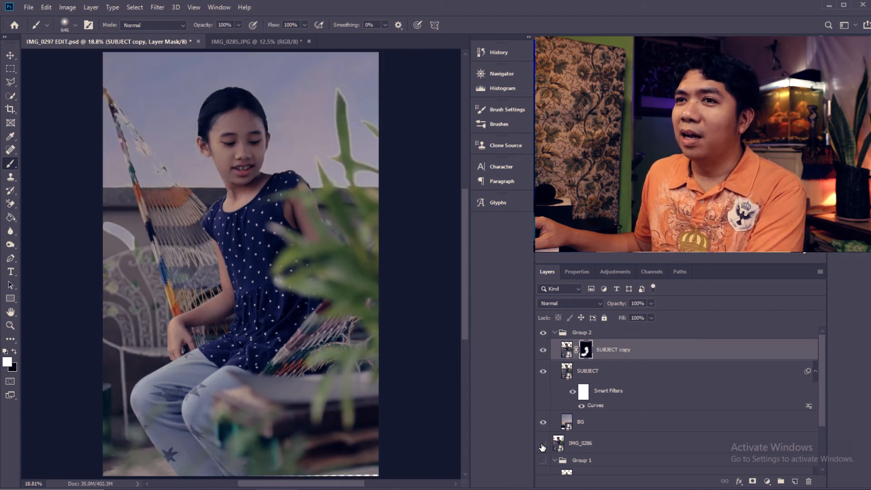